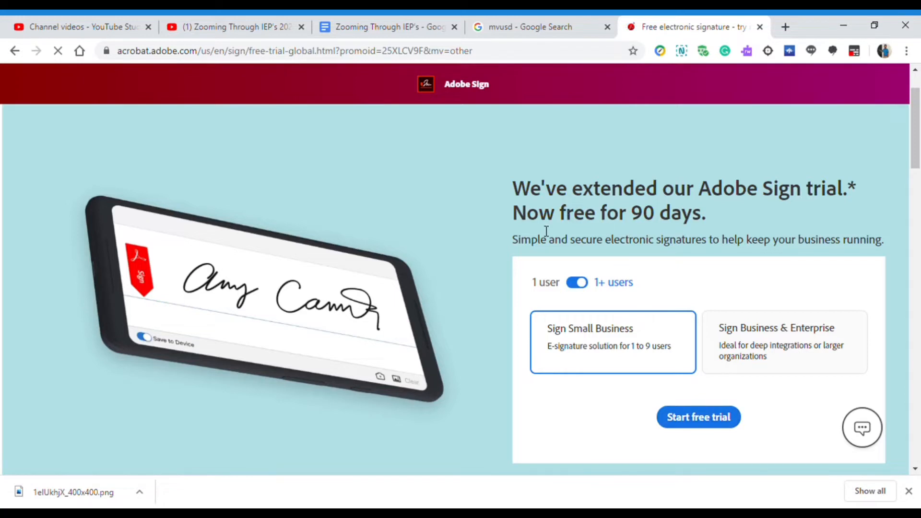
Step: Start the Sign Small Business 90-day free trial
left_click(700, 426)
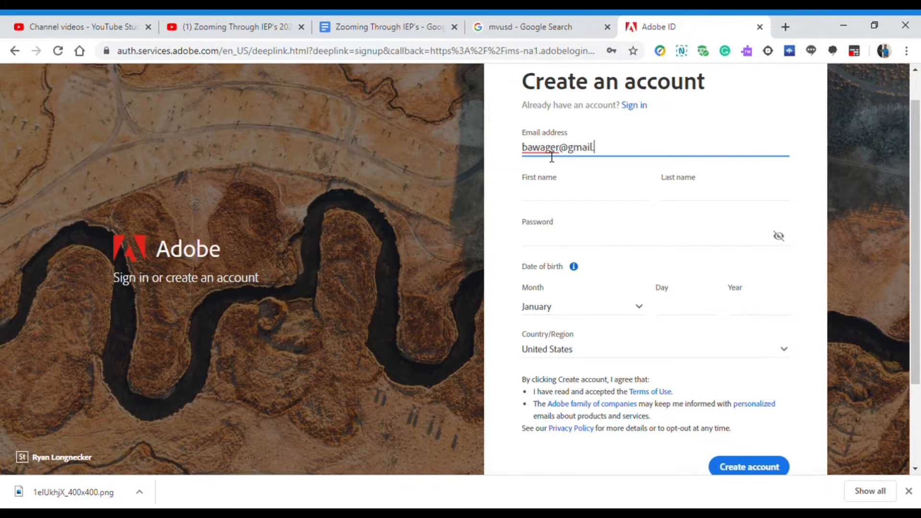
Step: Finish the e-mail address, enter the first name, and create the Adobe account
type(".com")
key("Tab")
type("B")
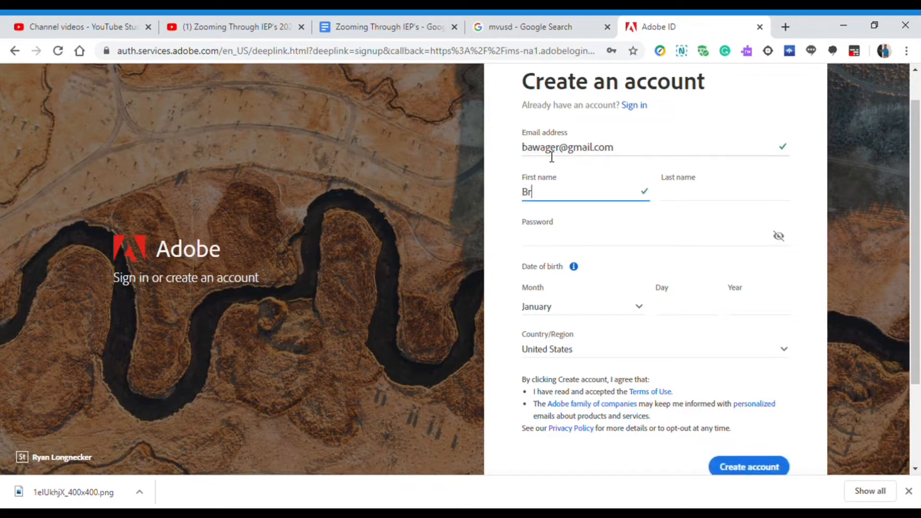
type("ruan")
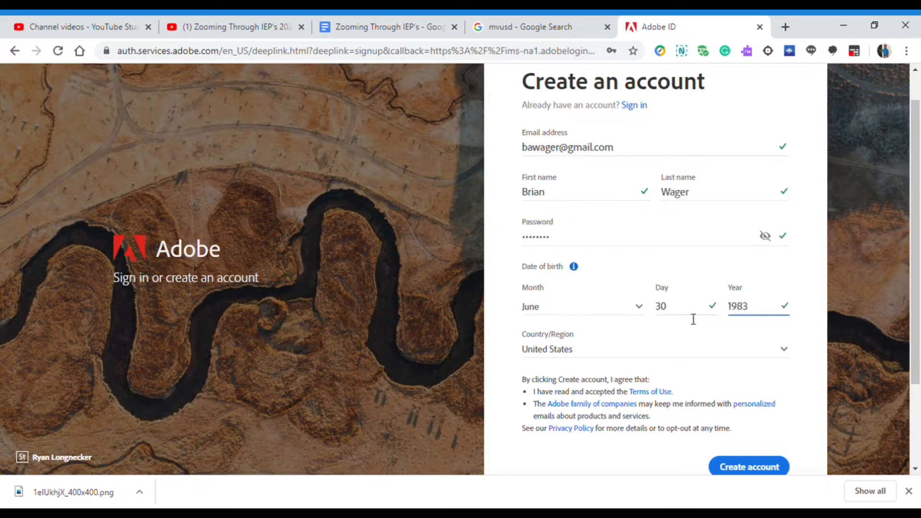
left_click(758, 473)
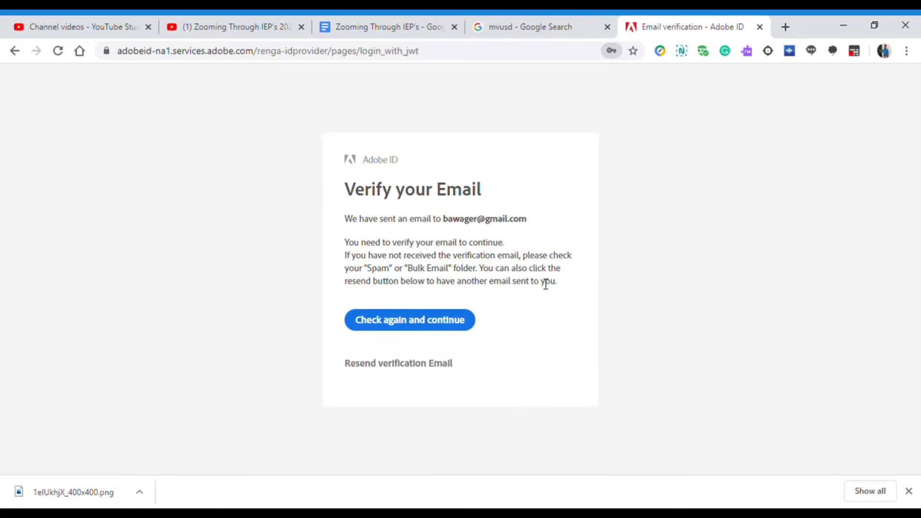
Step: Enter the new account, browse the Quick Start Guide's Video Tutorials, then start a new agreement
left_click(459, 326)
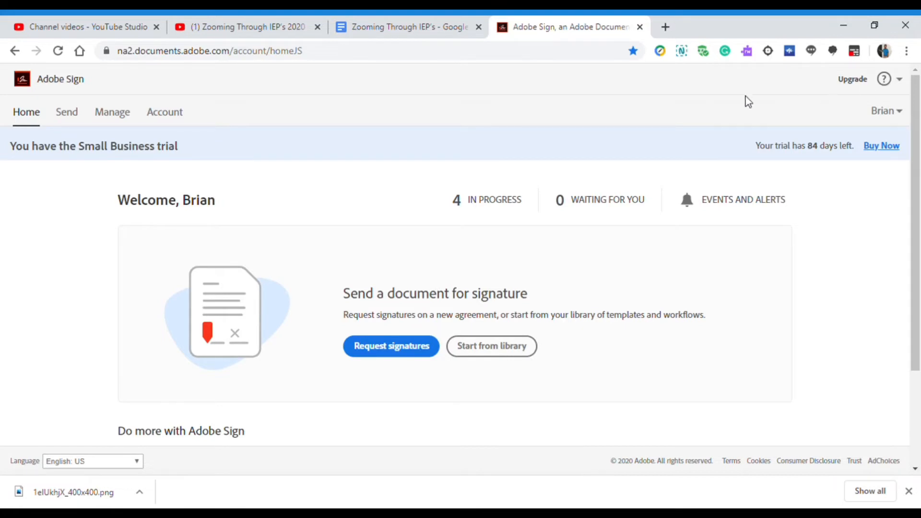
left_click(887, 111)
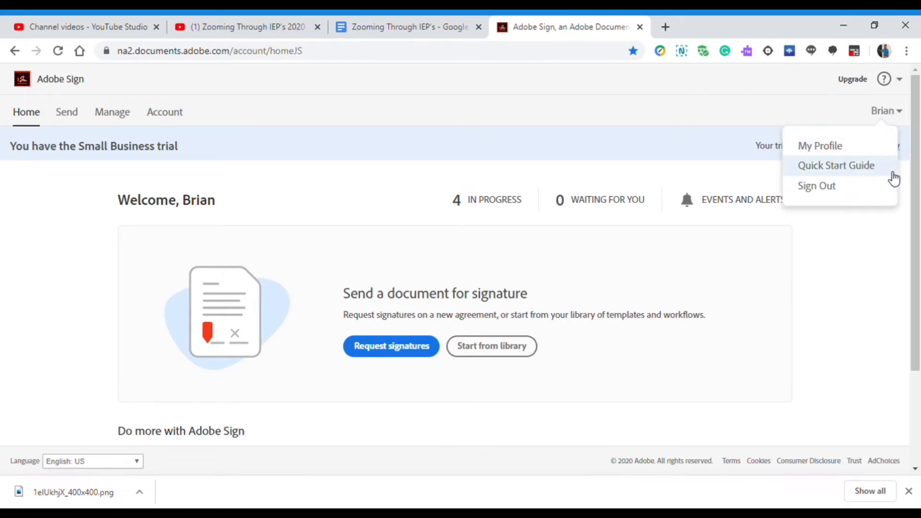
left_click(860, 169)
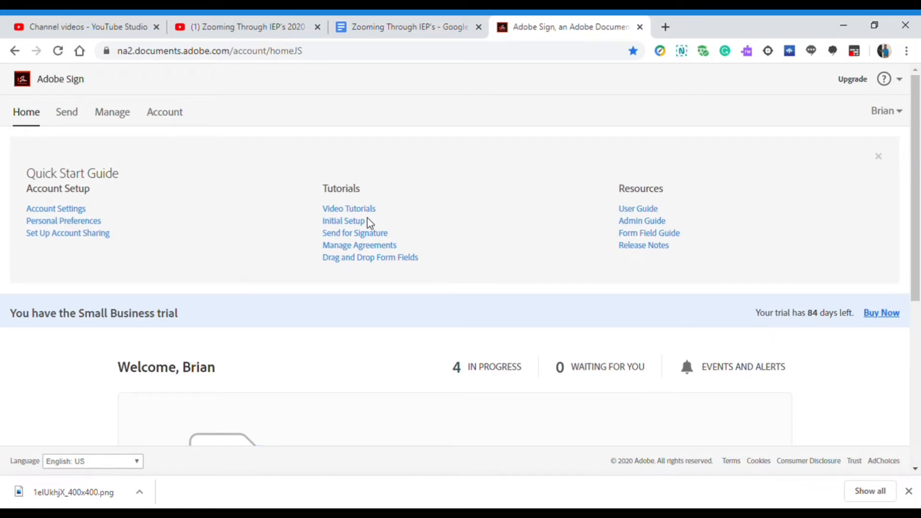
left_click(346, 209)
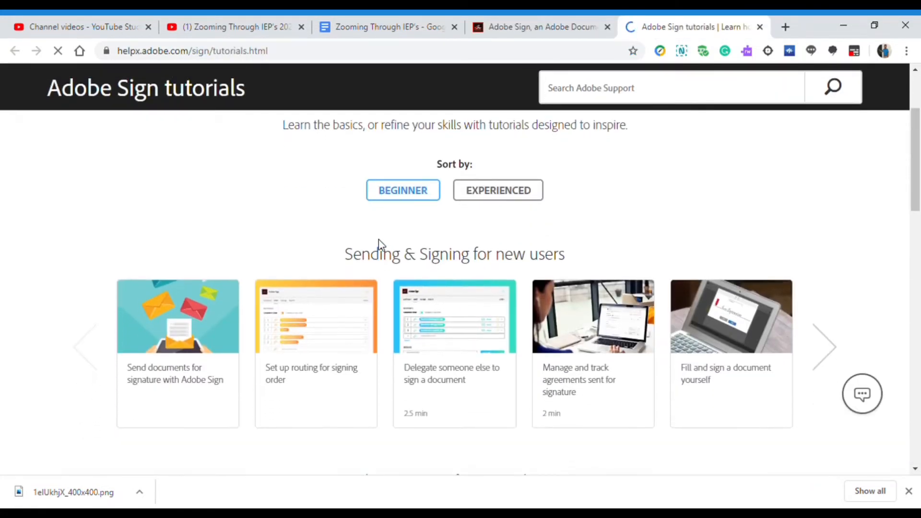
scroll(379, 245, "down", 1)
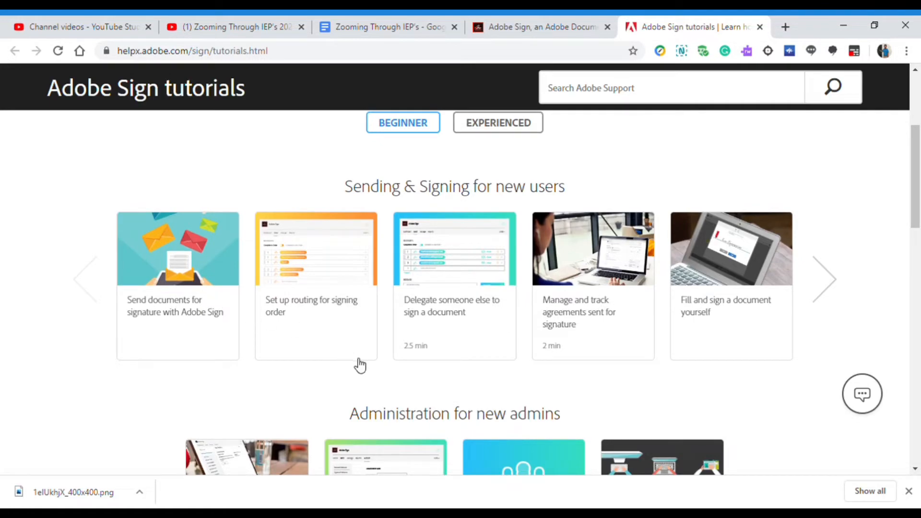
scroll(360, 365, "down", 2)
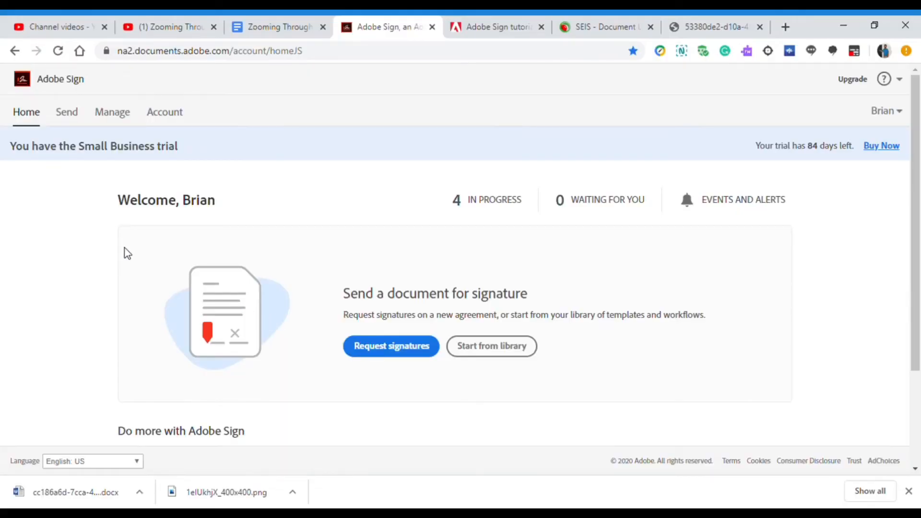
left_click(69, 116)
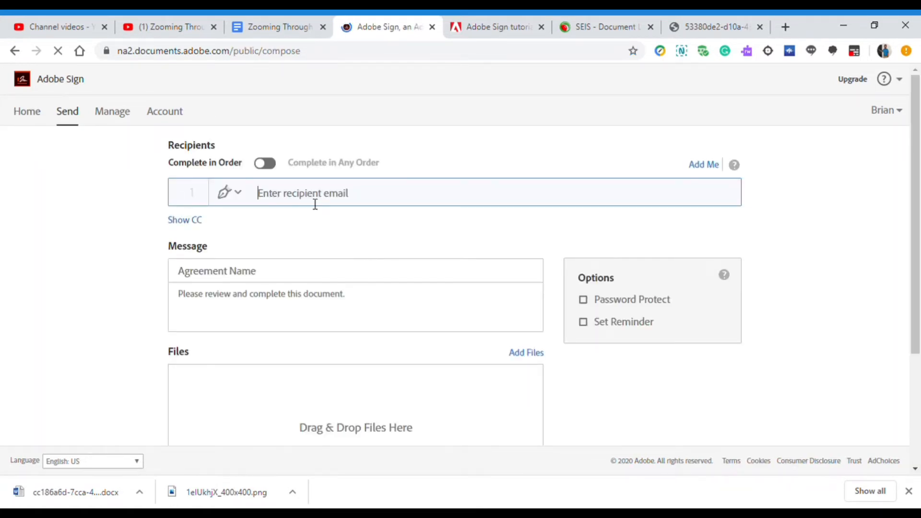
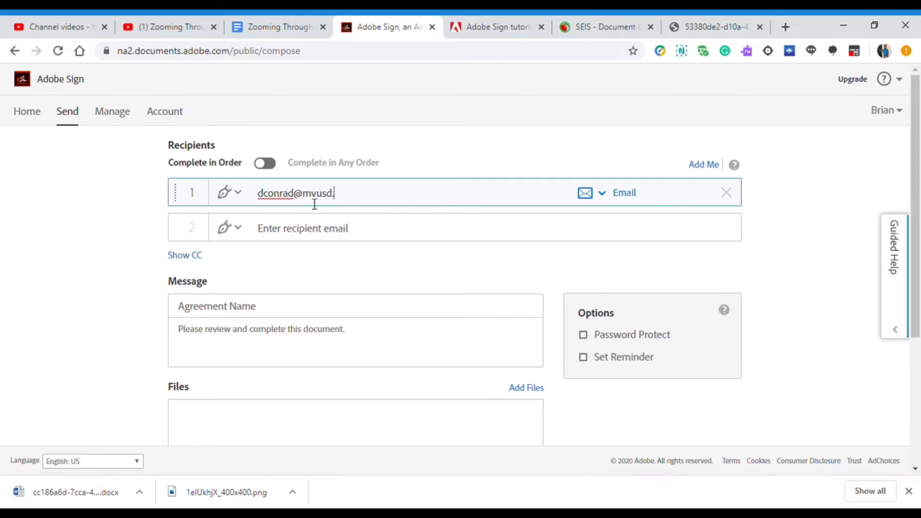
Step: Enter the two school-district colleagues' e-mail addresses as recipients 1 and 2
key("Tab")
key("Tab")
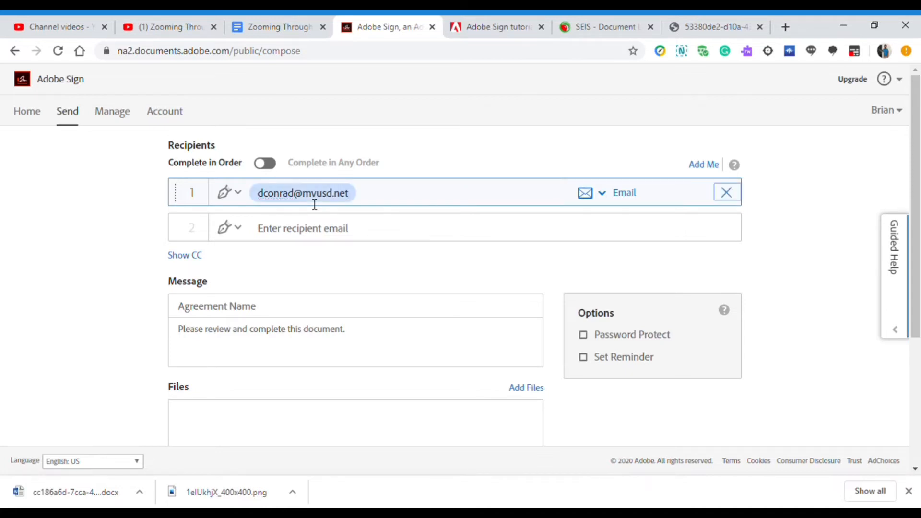
left_click(351, 229)
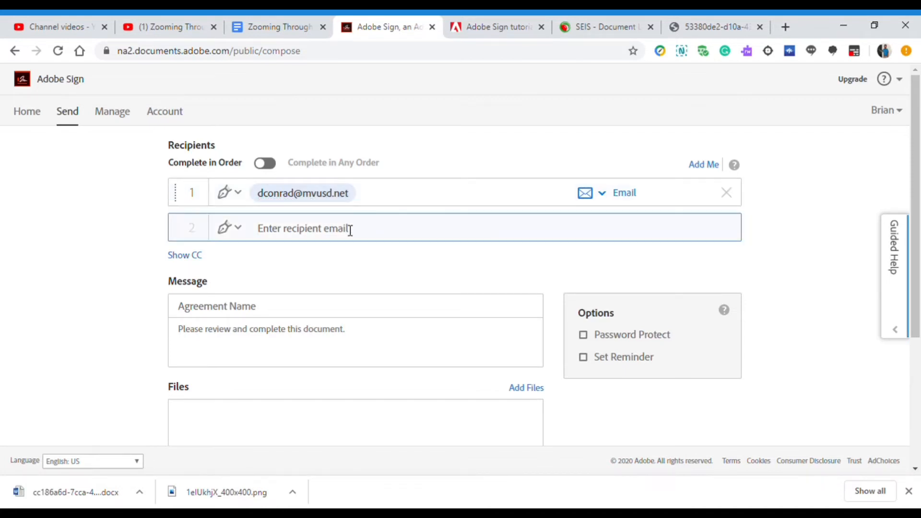
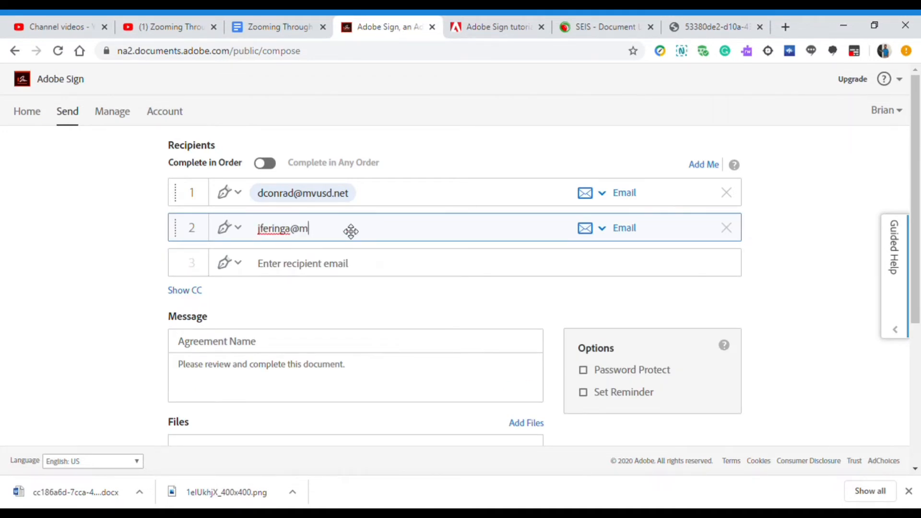
left_click(334, 274)
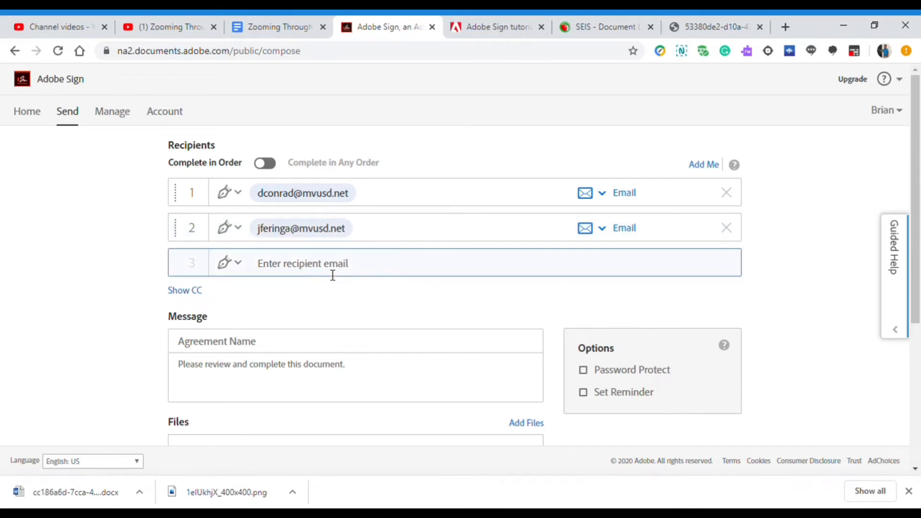
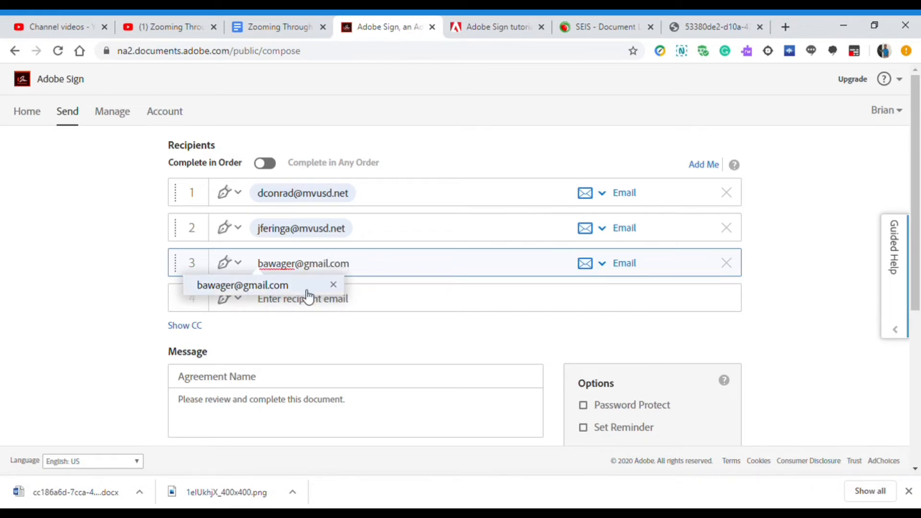
Step: Add a third recipient from the address suggestion, then remove it again
left_click(308, 291)
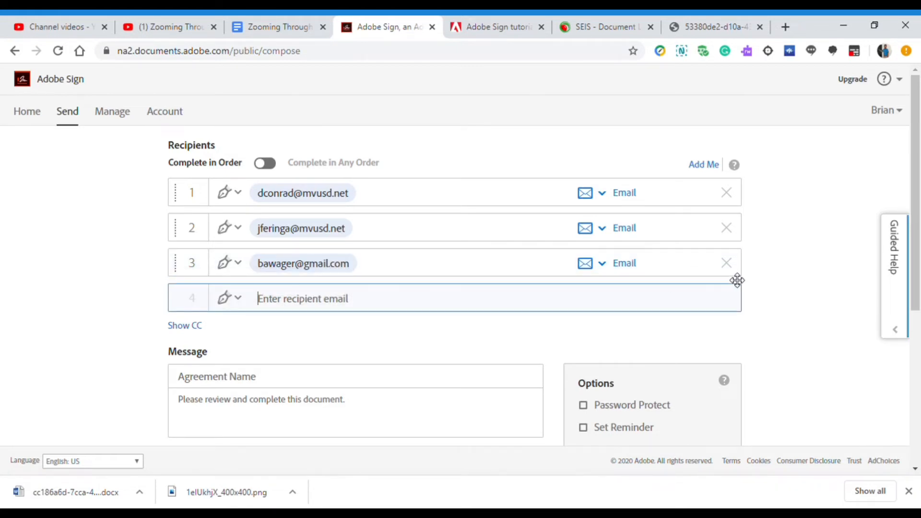
left_click(727, 263)
left_click(276, 349)
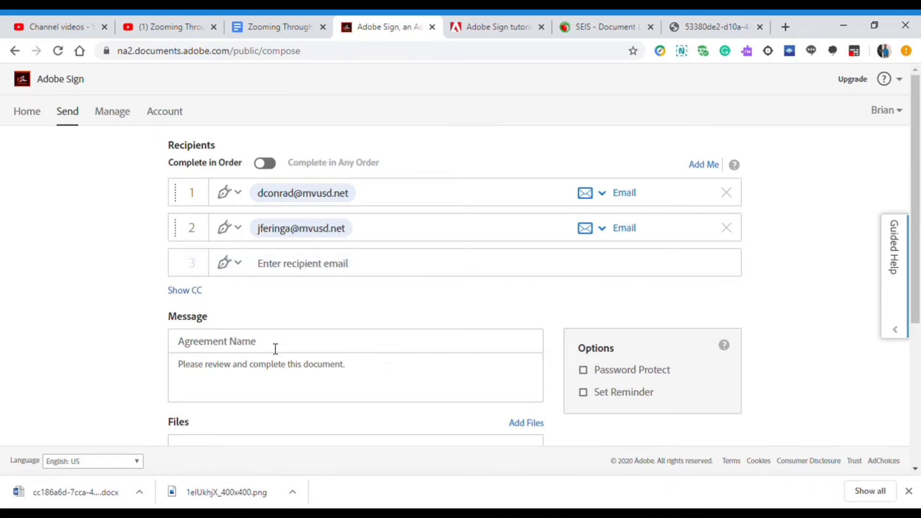
Step: Name the agreement 'Student IEP Consent', attach Parent Consent.pdf, and continue to field placement
type("S")
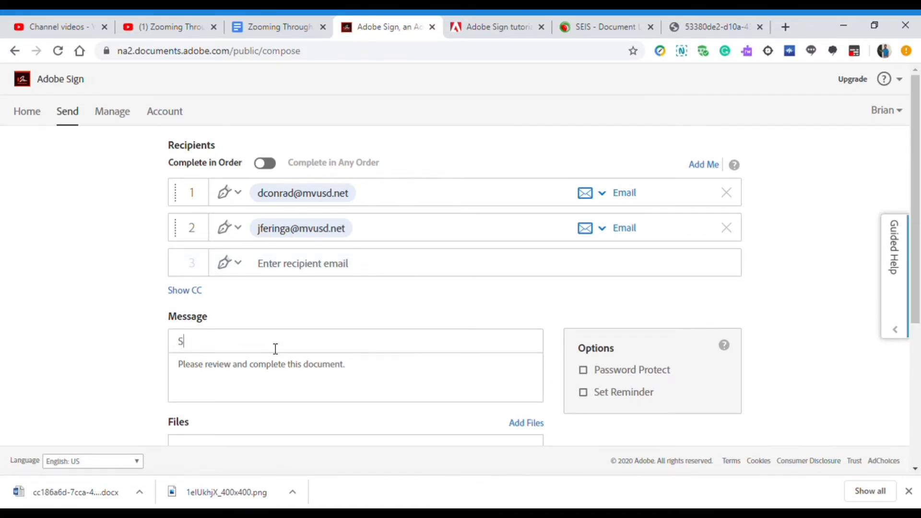
type("tudent IEP Conse")
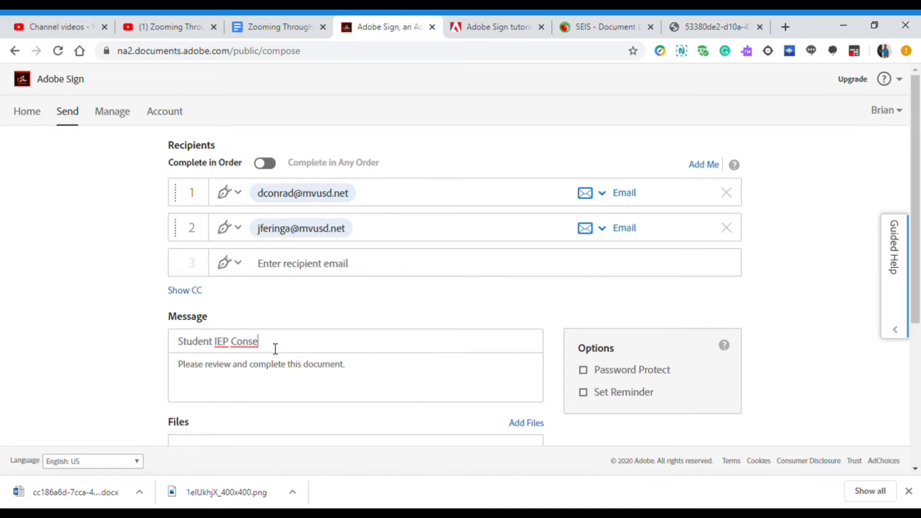
type("nt")
scroll(528, 226, "down", 4)
left_click(527, 222)
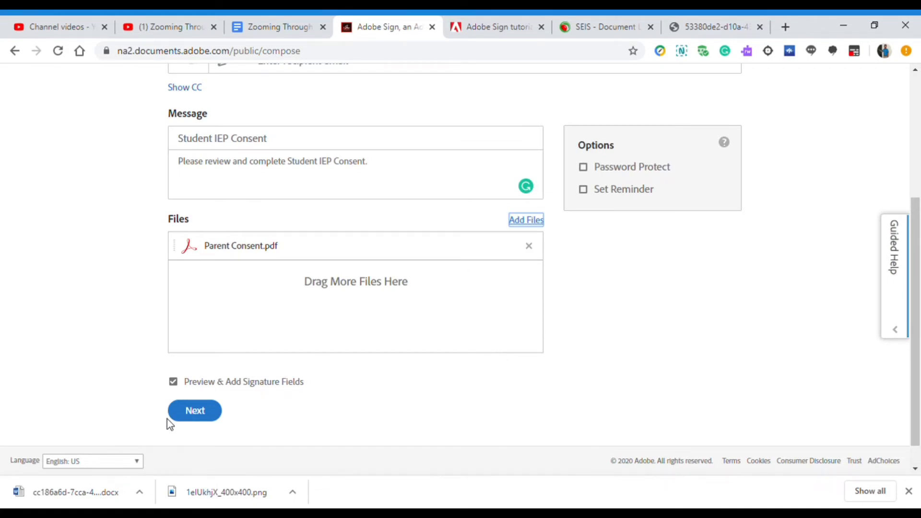
left_click(198, 415)
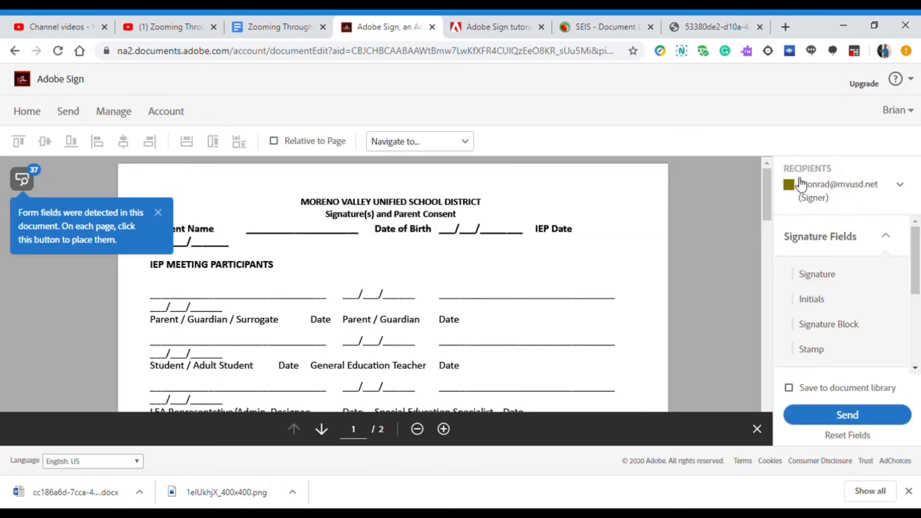
left_click(900, 188)
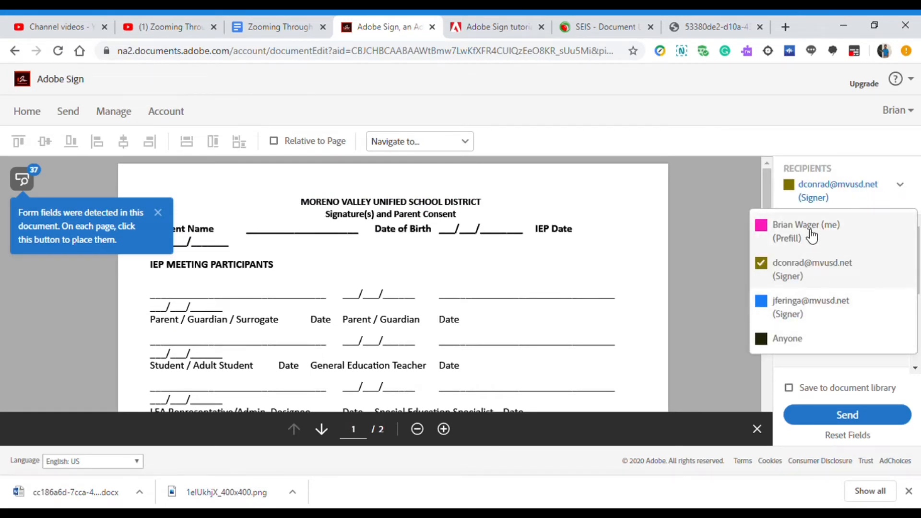
left_click(685, 193)
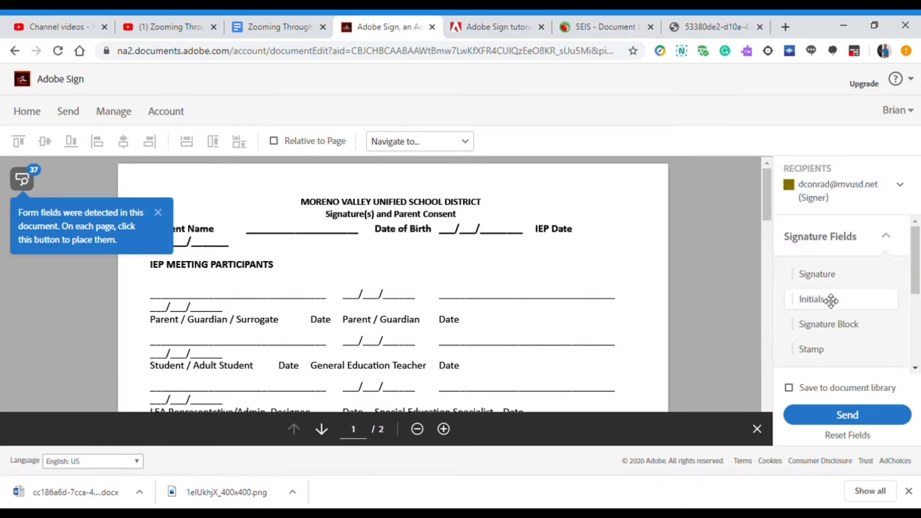
scroll(834, 336, "down", 2)
scroll(834, 331, "down", 1)
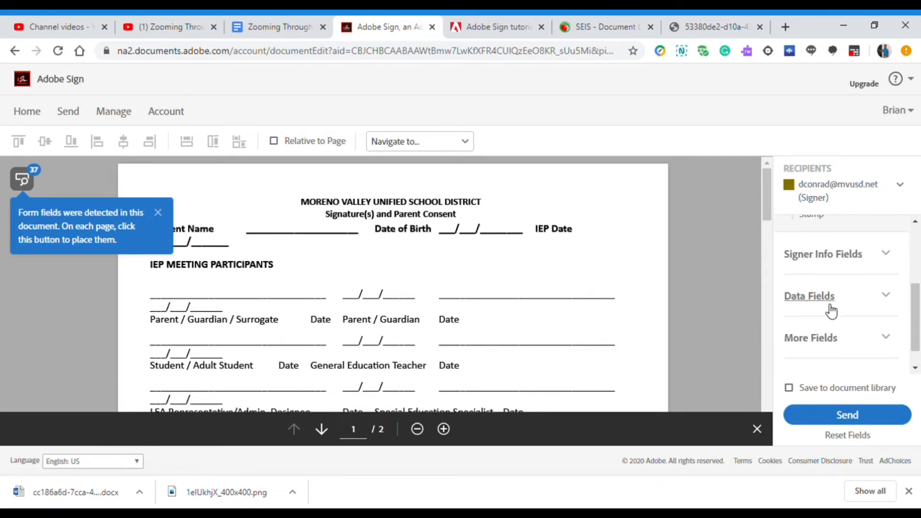
left_click(885, 260)
scroll(859, 295, "up", 2)
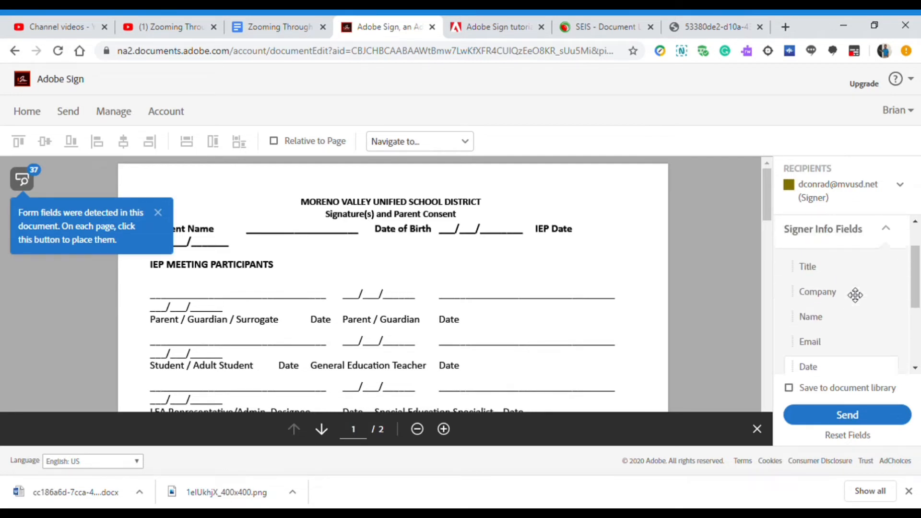
scroll(857, 294, "down", 3)
left_click(888, 271)
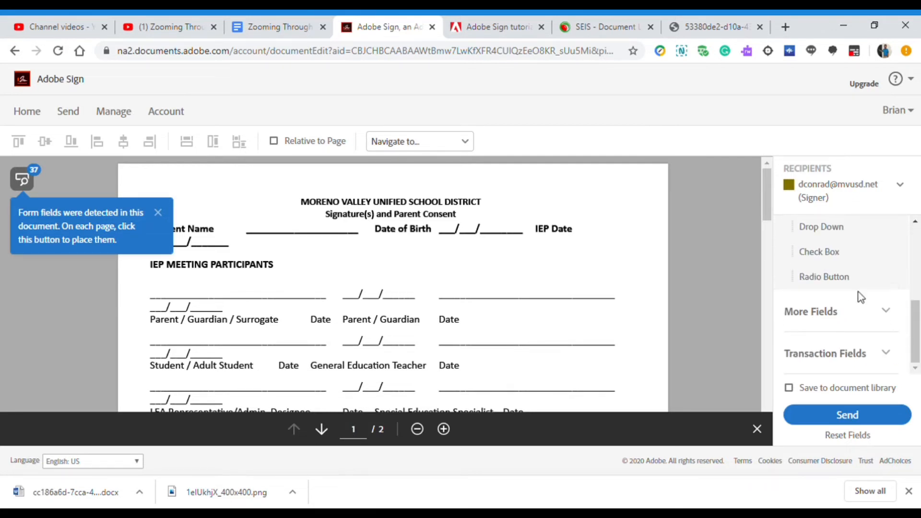
scroll(844, 280, "up", 1)
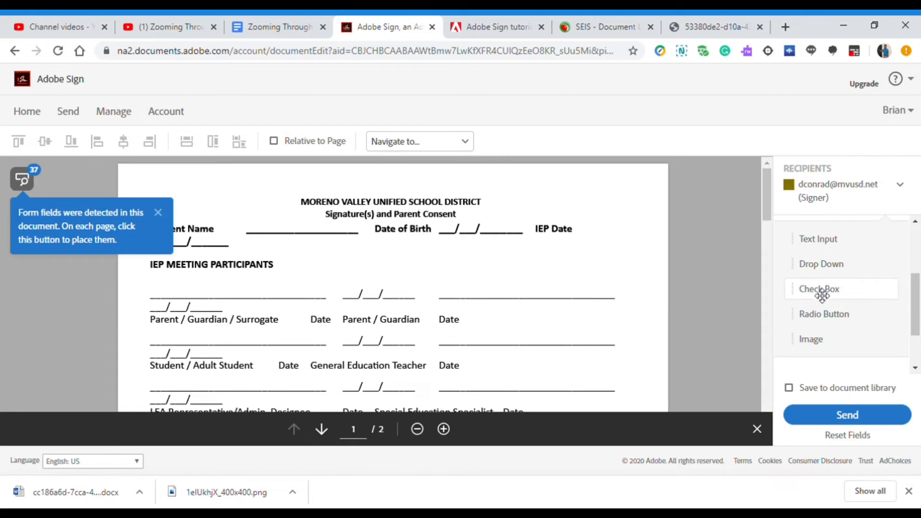
scroll(823, 294, "down", 2)
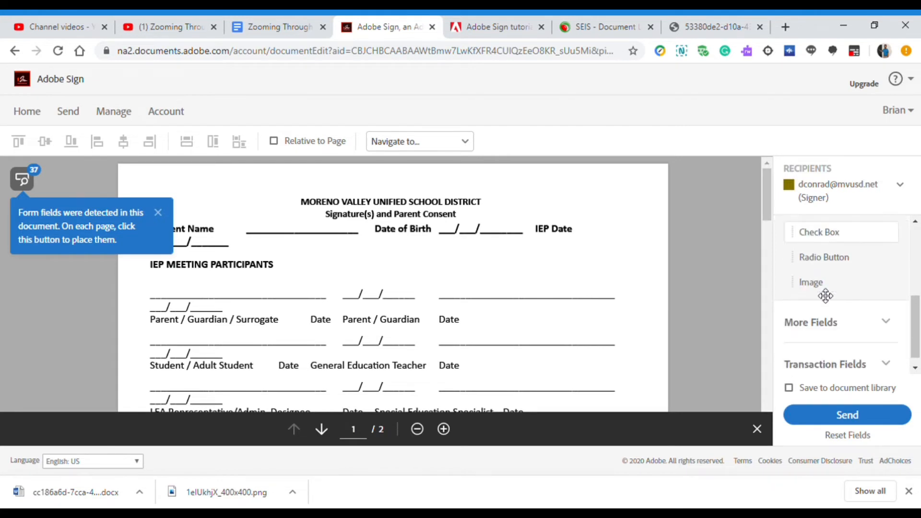
left_click(882, 312)
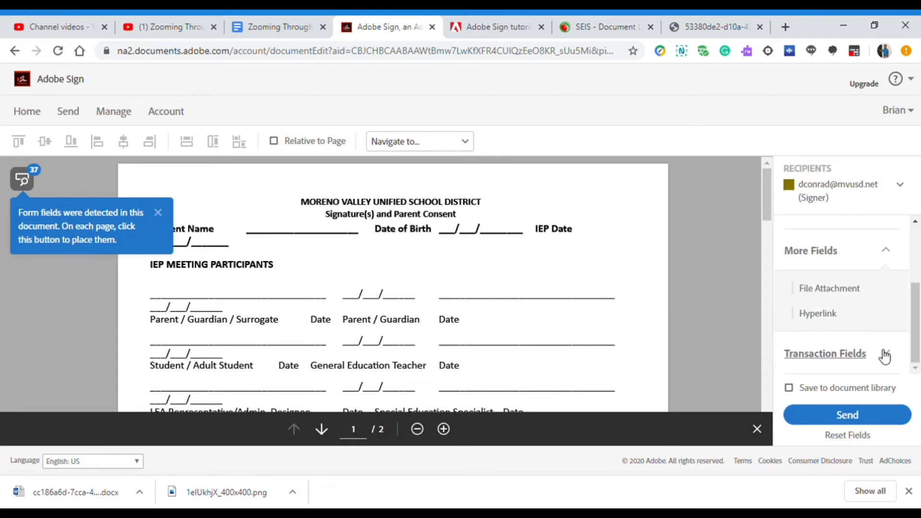
scroll(864, 348, "up", 3)
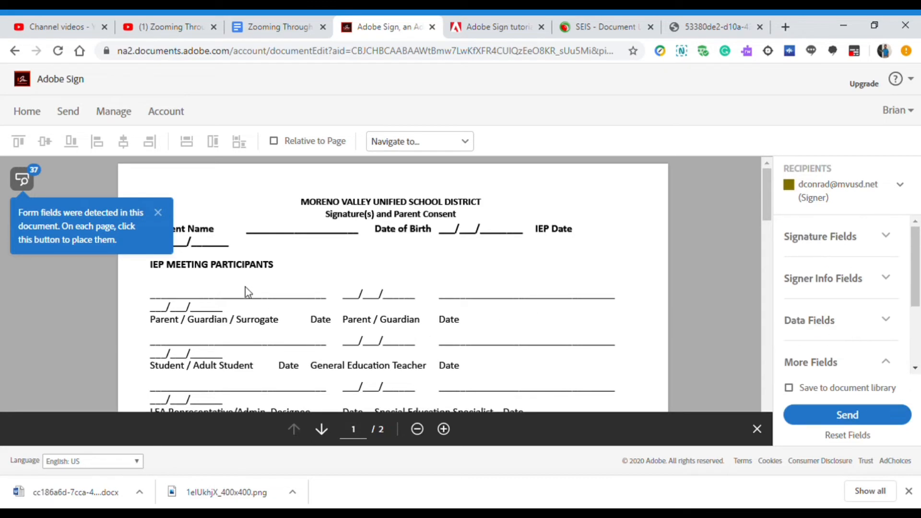
Step: Place a Signature field on the Parent / Guardian / Surrogate line
left_click(158, 212)
left_click(887, 238)
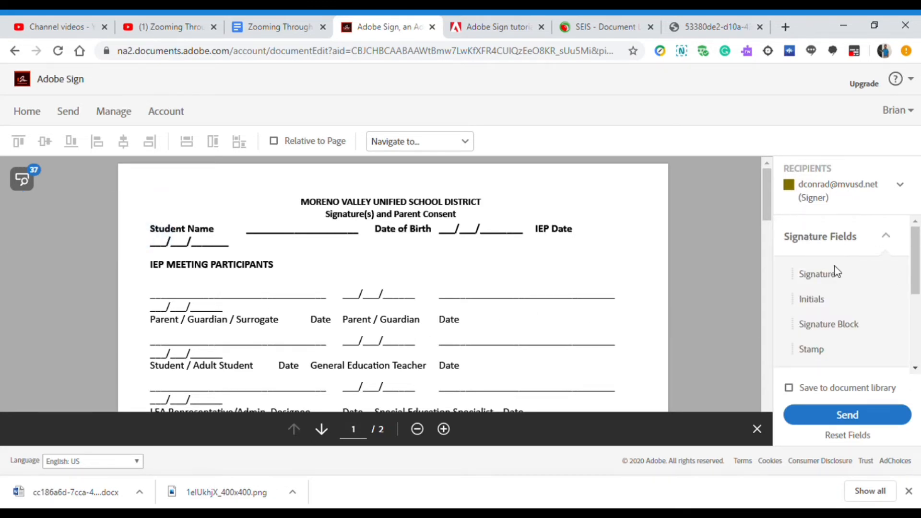
mouse_move(848, 283)
left_mouse_down()
mouse_move(269, 258)
mouse_move(149, 283)
left_mouse_up()
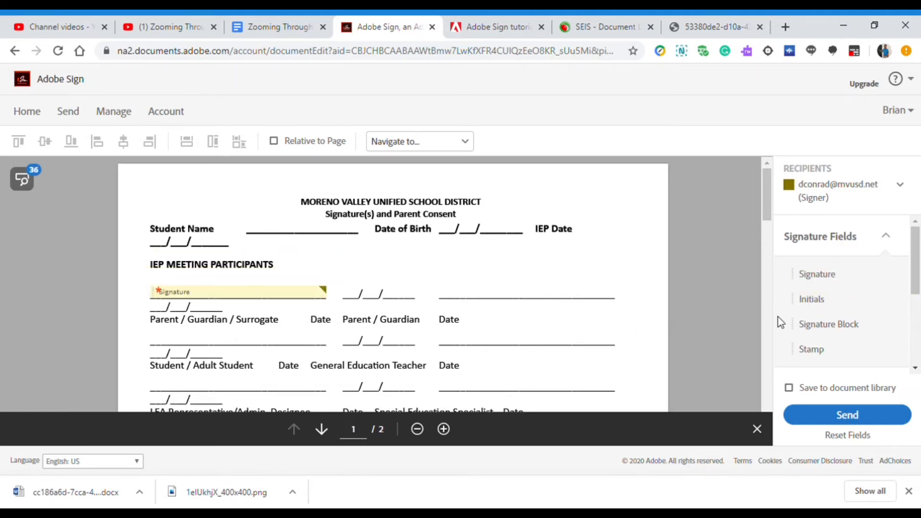
scroll(839, 335, "down", 1)
scroll(840, 336, "down", 2)
scroll(840, 331, "up", 2)
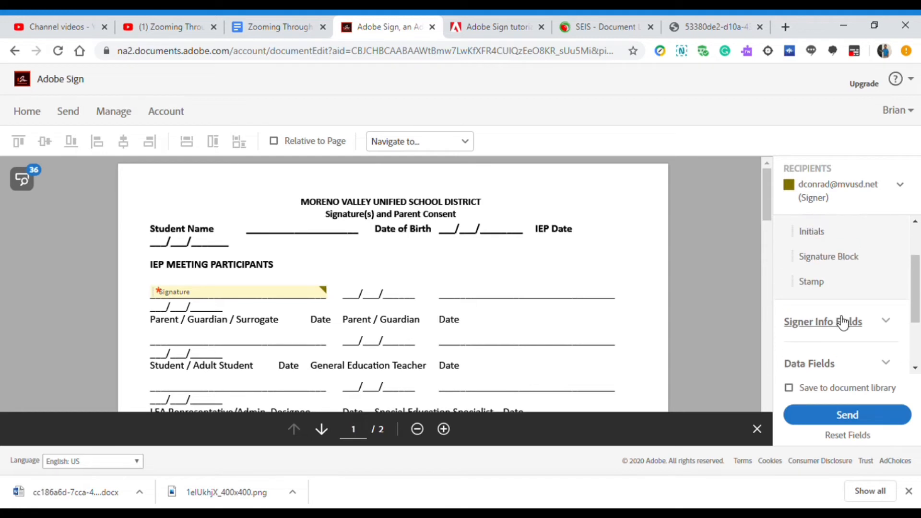
Step: Add a Text Input field on that row's date line and adjust its position
left_click(889, 369)
left_click_drag(820, 290, 358, 294)
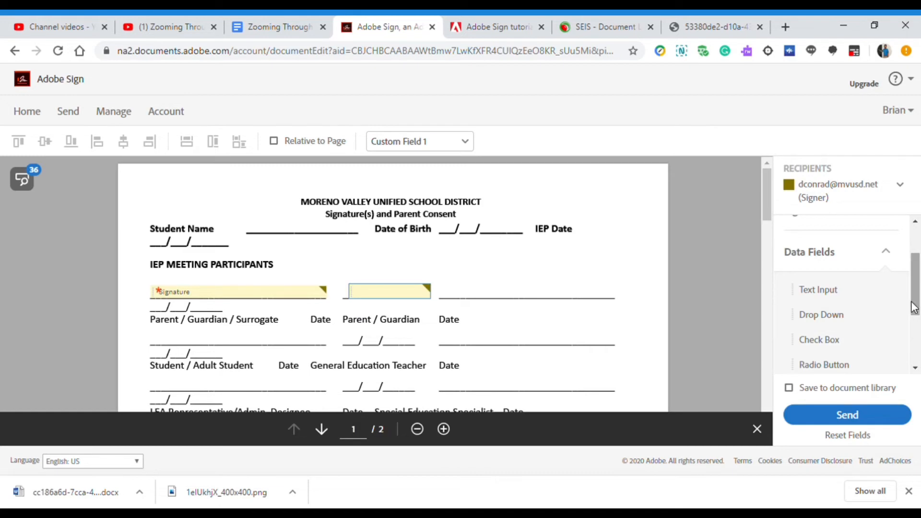
mouse_move(376, 297)
left_mouse_down()
mouse_move(468, 292)
mouse_move(368, 292)
left_mouse_up()
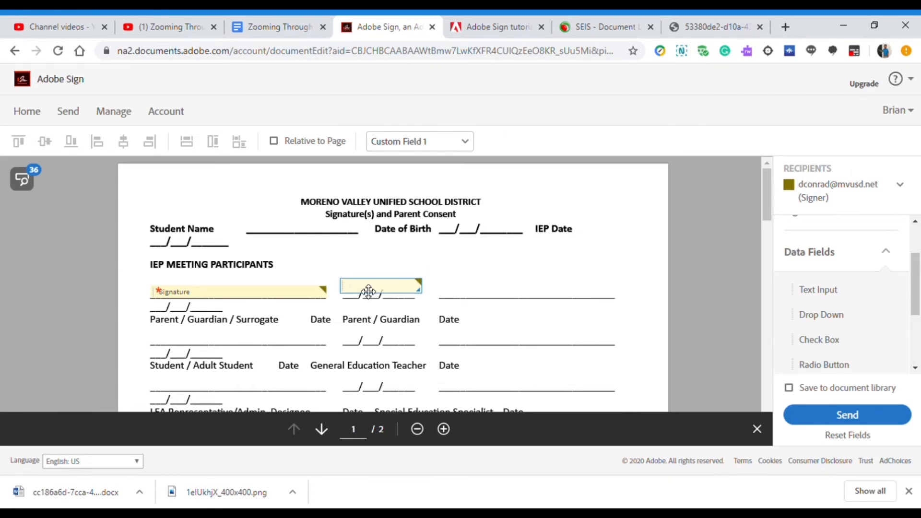
scroll(477, 301, "down", 3)
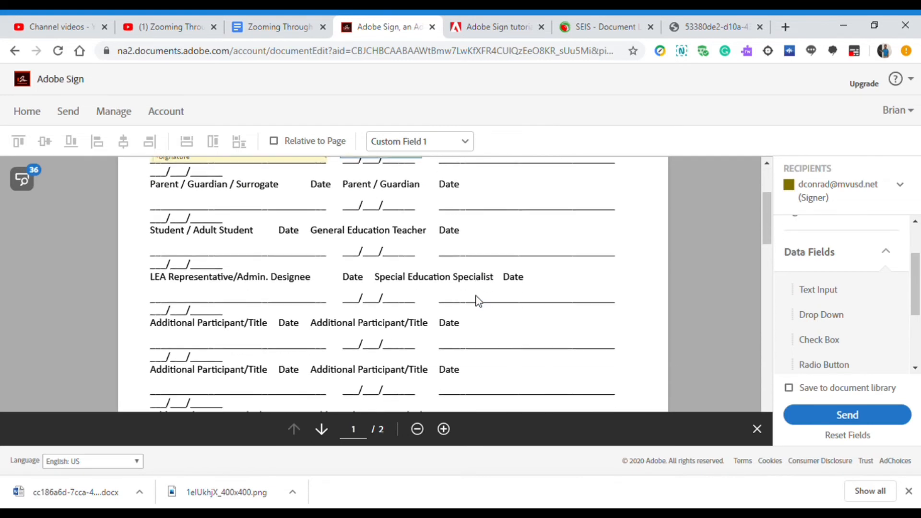
scroll(481, 302, "up", 2)
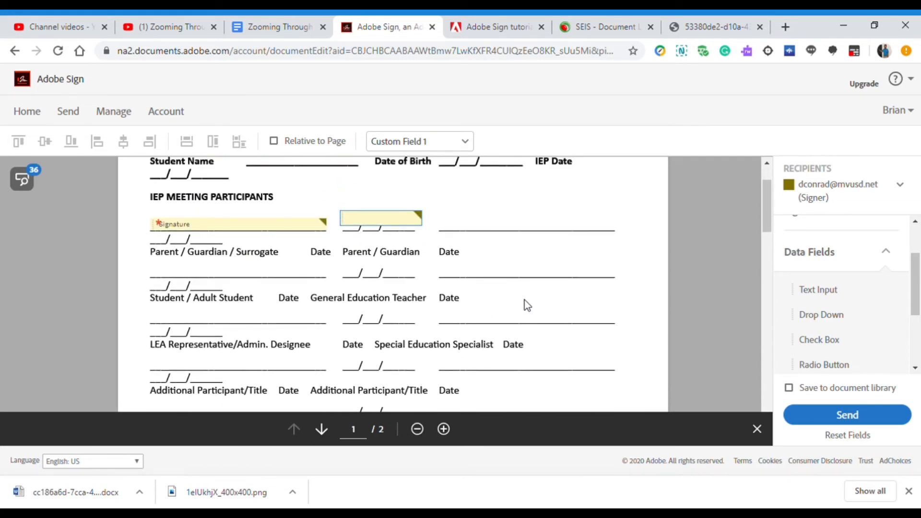
Step: Switch to the second signer and place a Signature field on the Student / Adult Student line
left_click(900, 191)
left_click(845, 308)
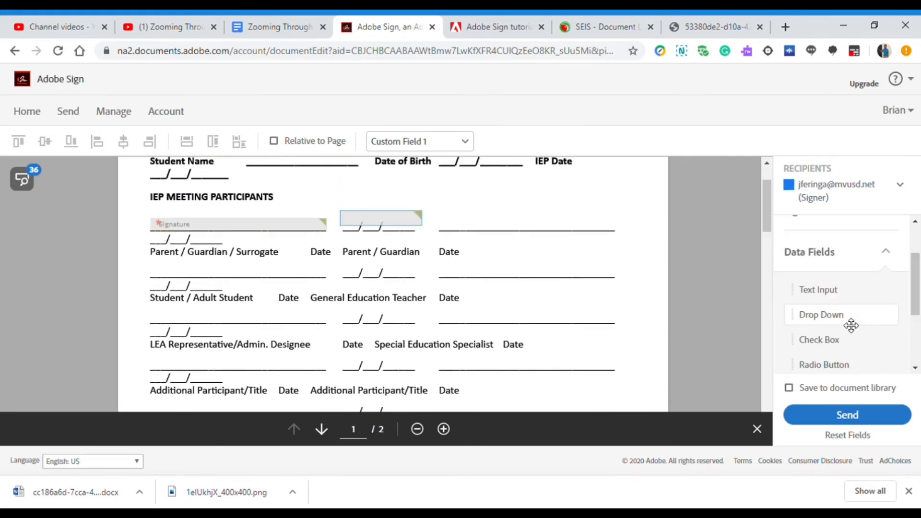
scroll(845, 349, "up", 2)
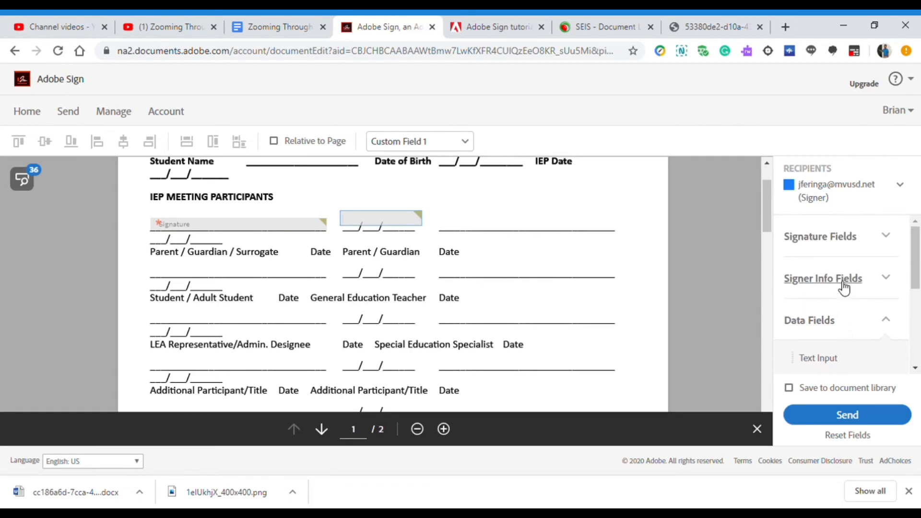
left_click(845, 245)
mouse_move(845, 283)
left_mouse_down()
mouse_move(293, 327)
mouse_move(152, 261)
left_mouse_up()
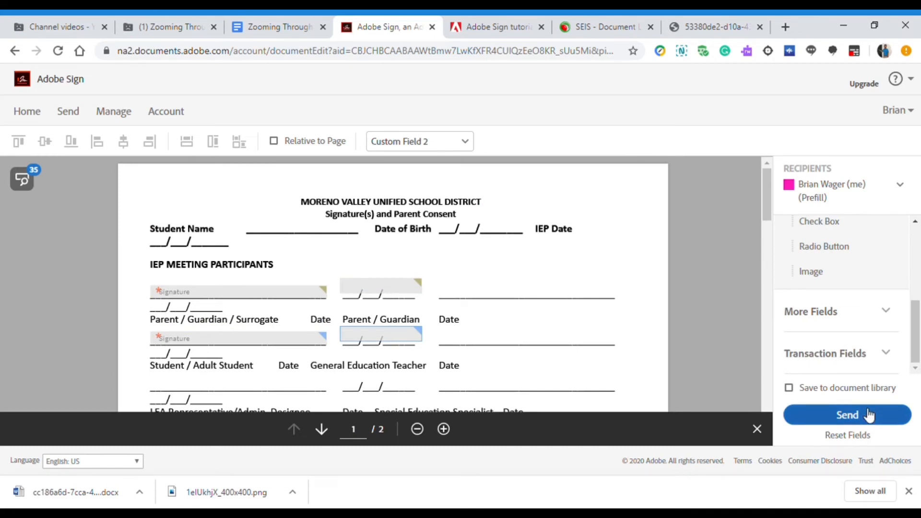
Step: Send Student IEP Consent and open the Manage list showing it Out for Signature
left_click(868, 415)
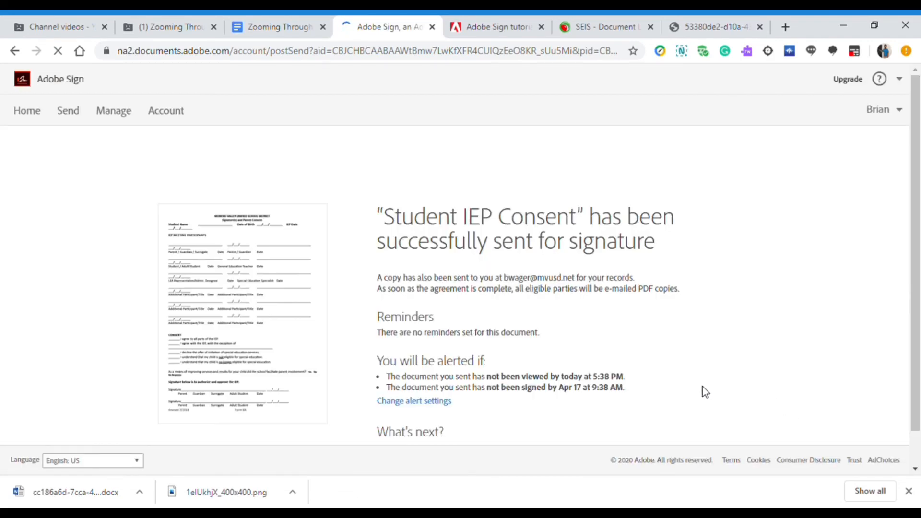
left_click(120, 123)
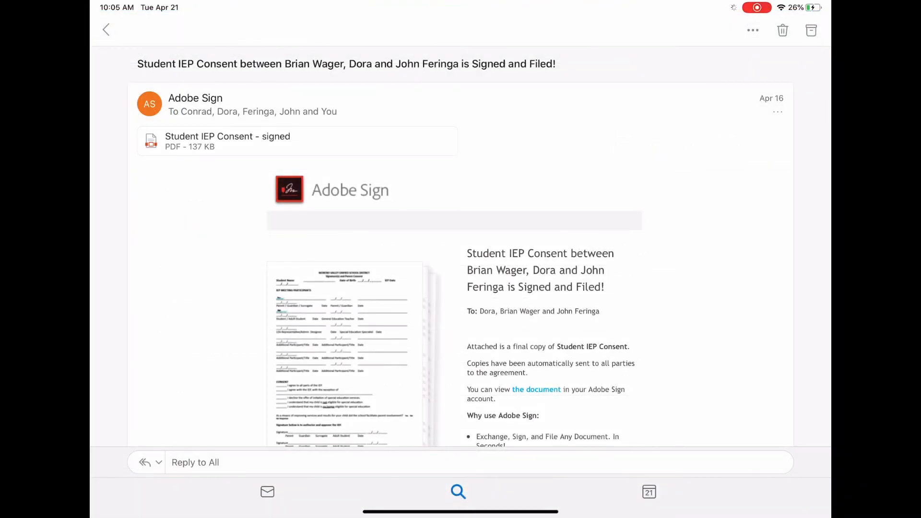
Step: Open the 'Student IEP Consent - signed' PDF attachment and scroll through both signatures
scroll(460, 247, "down", 3)
scroll(461, 247, "up", 2)
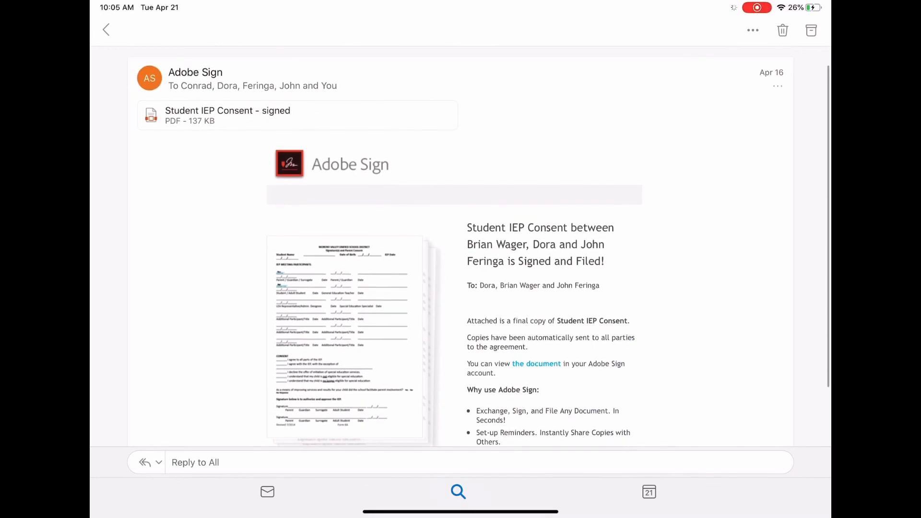
left_click(298, 115)
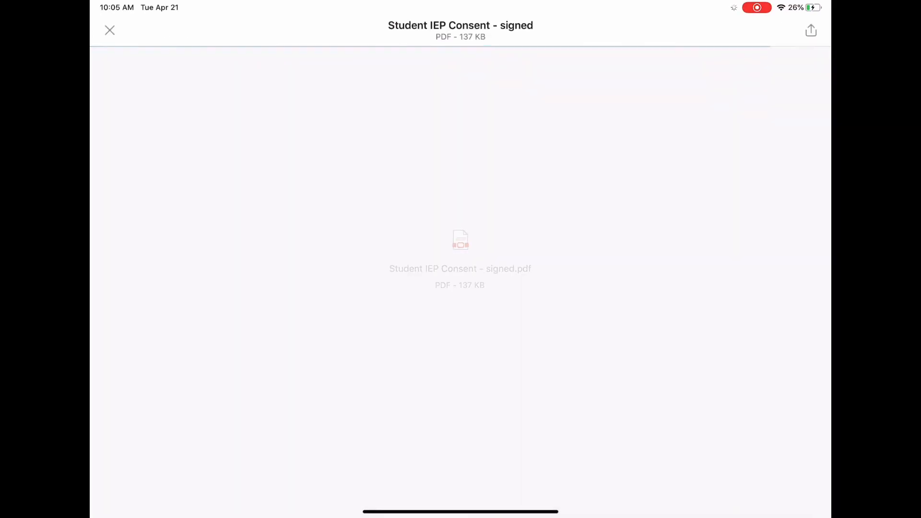
scroll(460, 259, "down", 5)
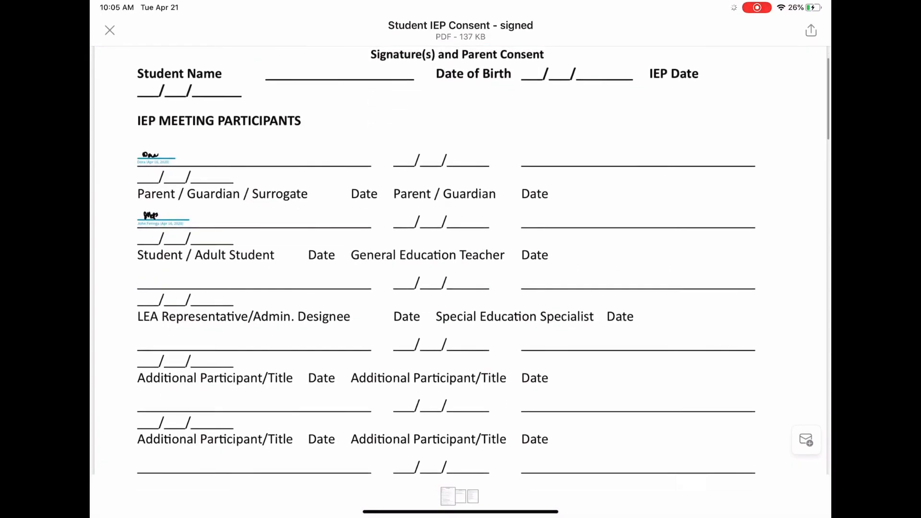
scroll(460, 259, "up", 4)
scroll(461, 260, "up", 1)
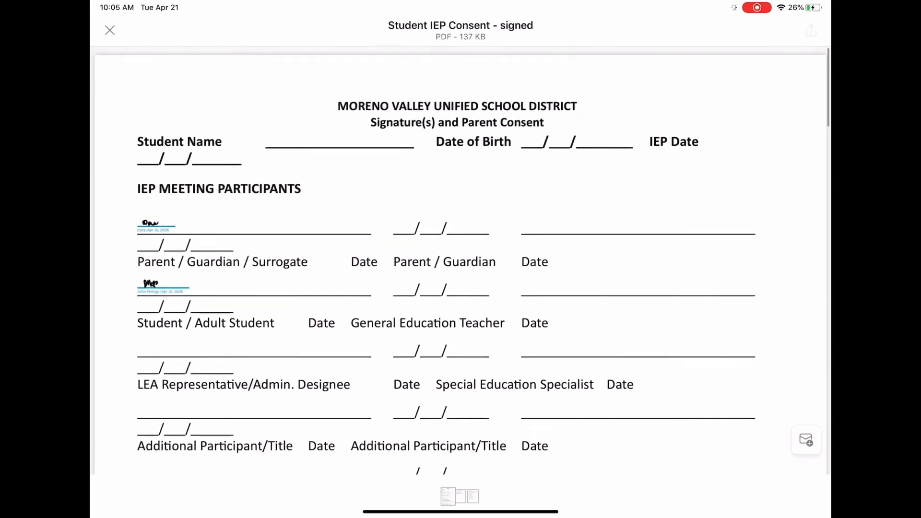
Step: View the PDF's full sharing options, then dismiss the share sheet
left_click(811, 31)
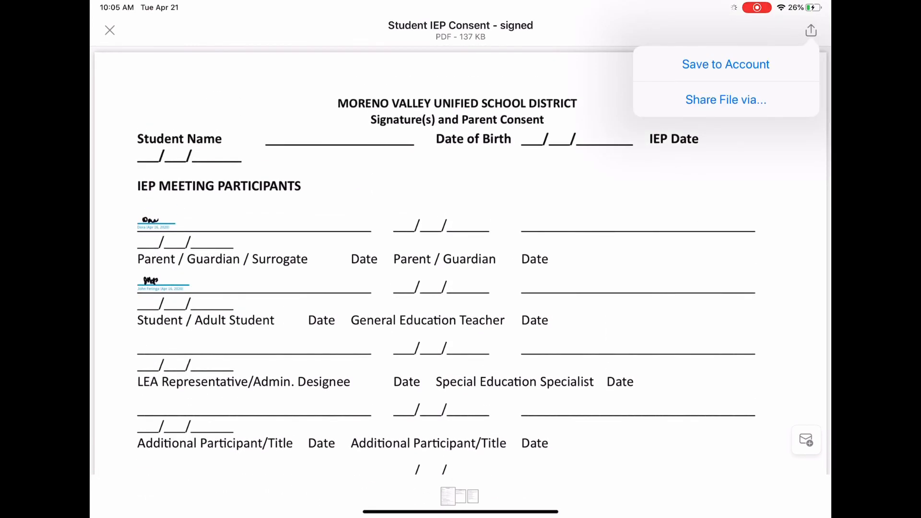
left_click(726, 100)
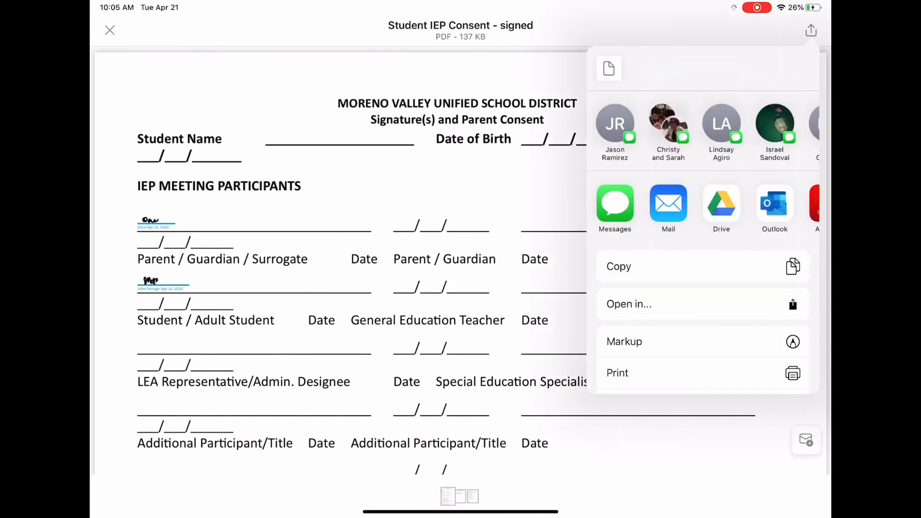
scroll(703, 240, "down", 3)
left_click(703, 306)
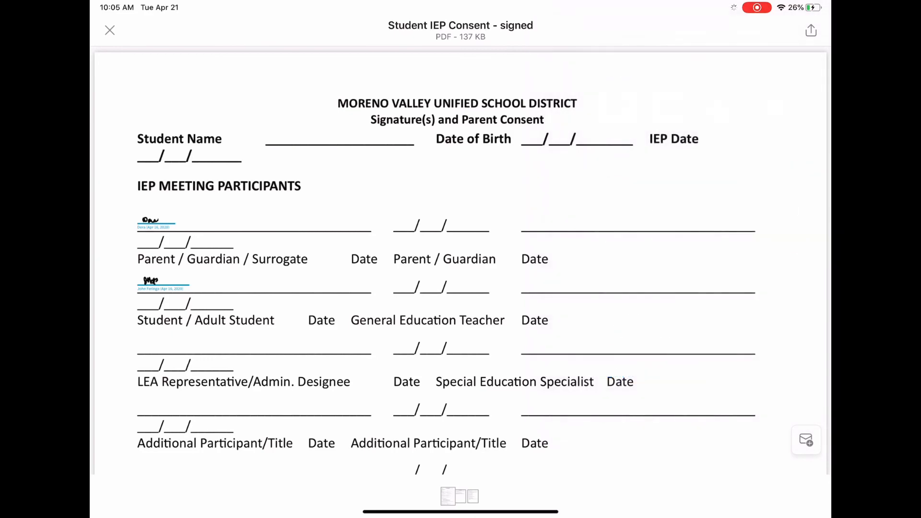